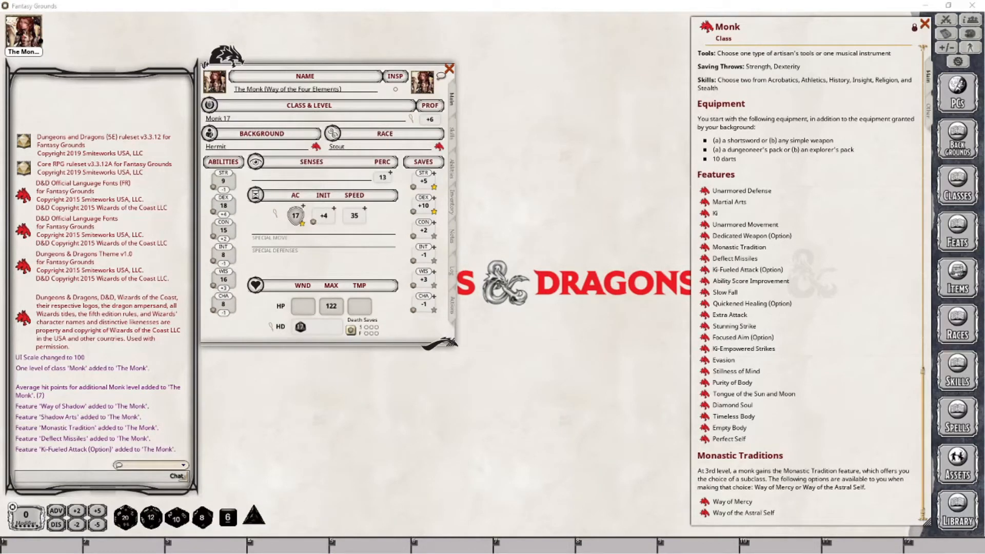
Open the descriptions of the Monk class's Dedicated Weapon (Option) and Ki-Fueled Attack (Option) features
click(704, 236)
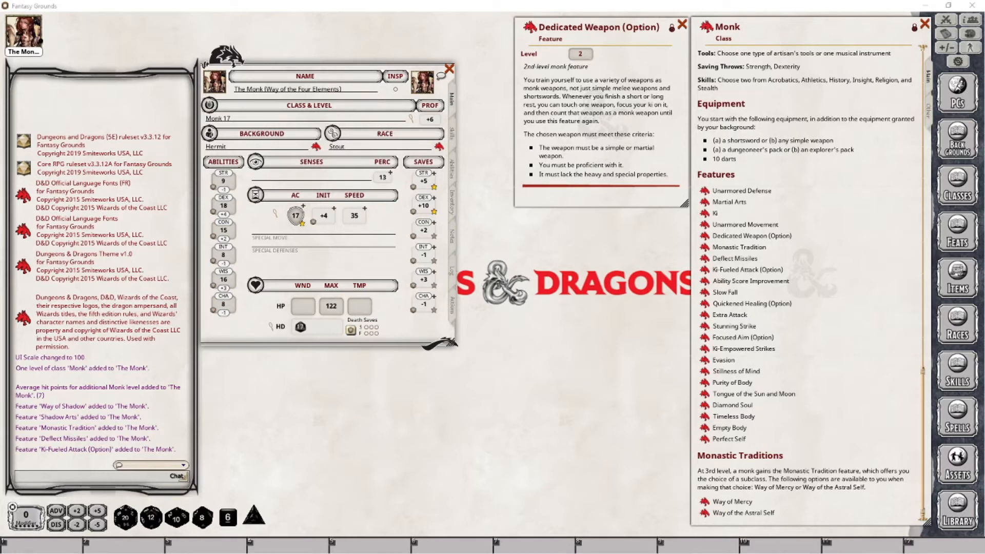
click(704, 269)
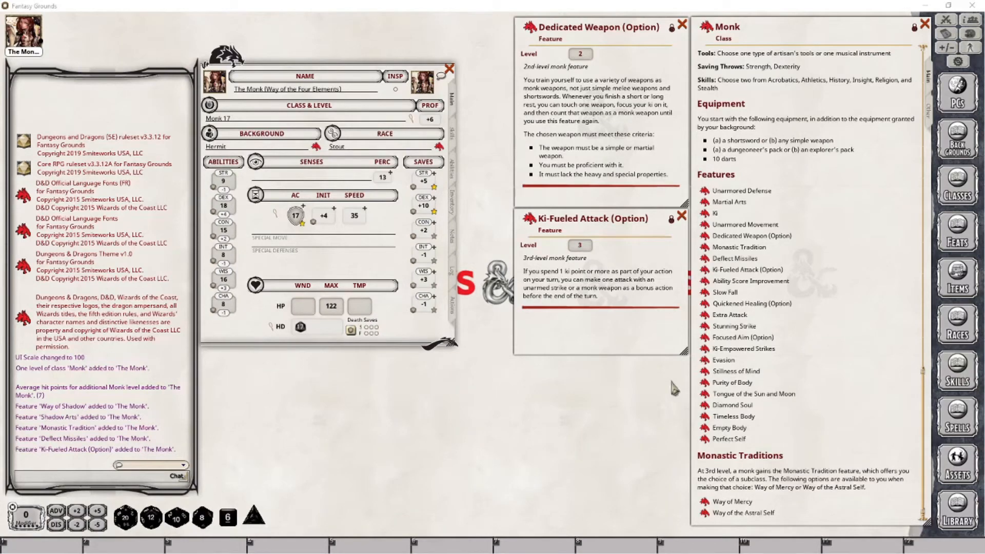
Add Ki-Fueled Attack (Option) to the character's powers, assign it to the Monk group, and post it to chat
click(453, 314)
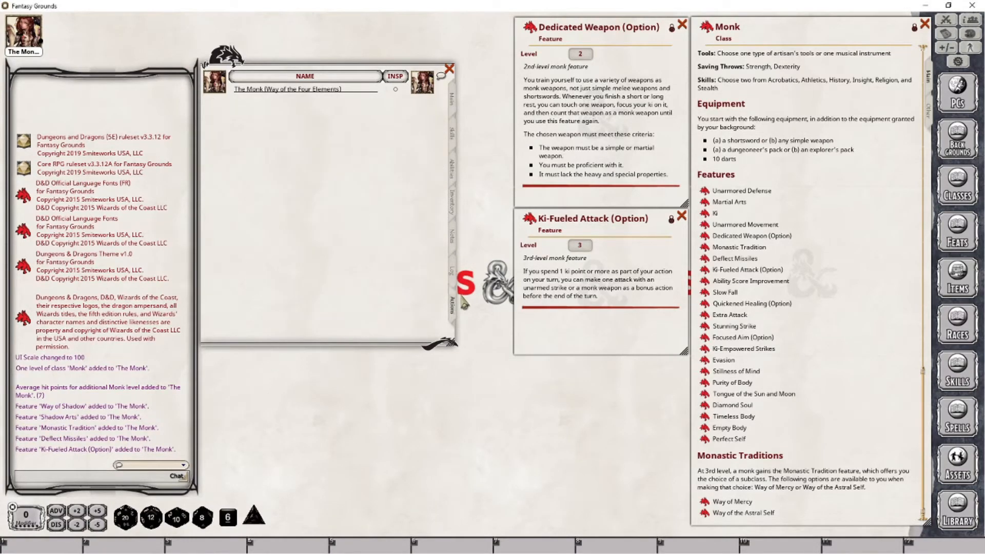
drag(531, 221, 339, 220)
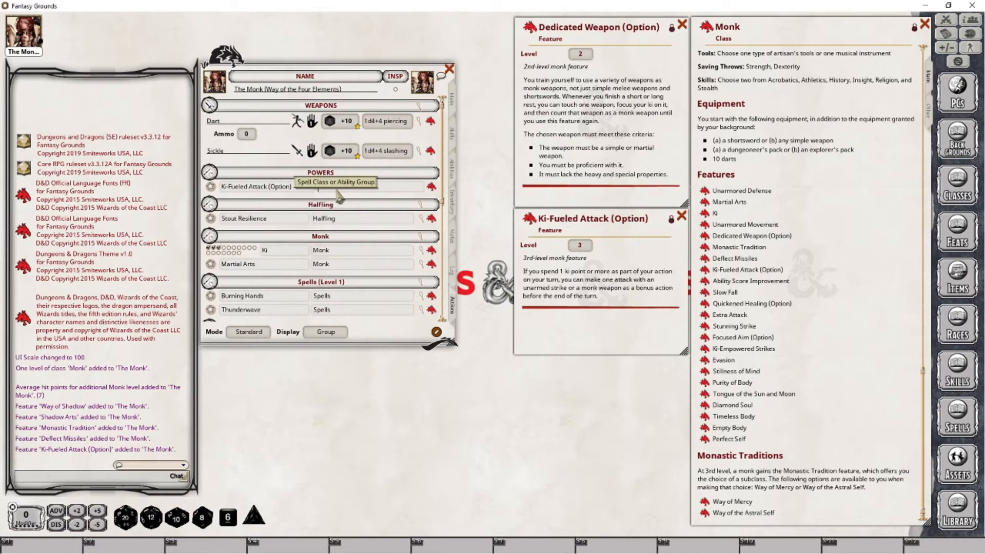
key(Tab)
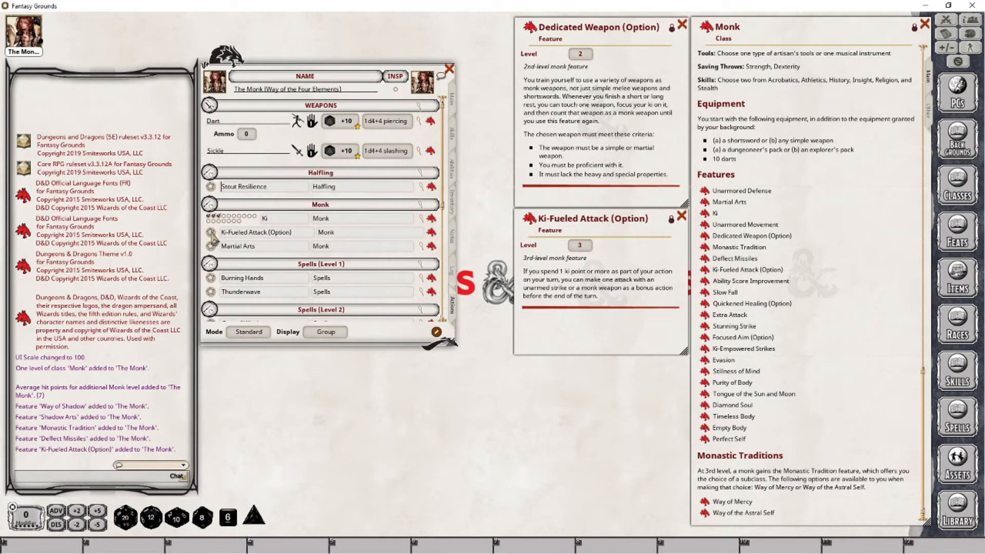
click(211, 233)
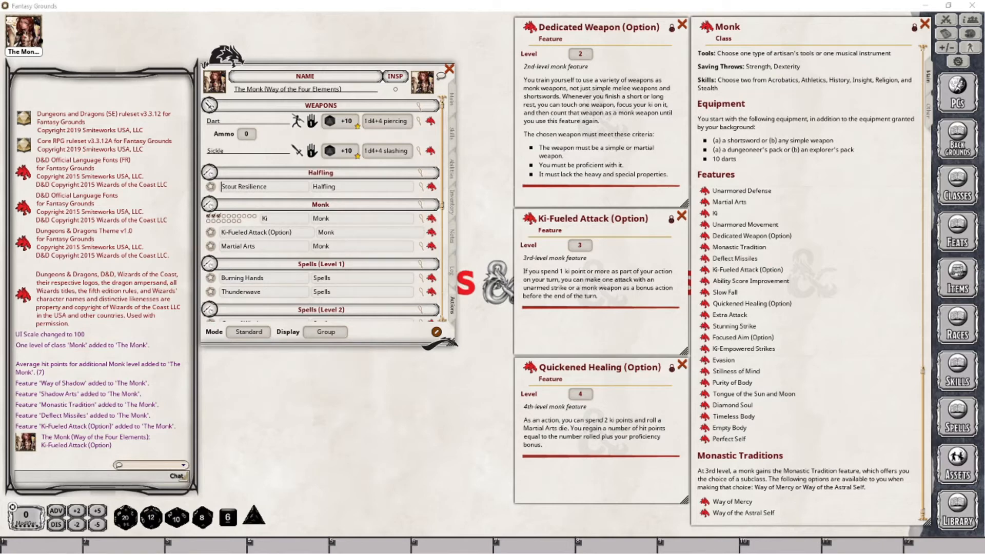
Add Quickened Healing (Option) to the character's powers and assign it to the Monk group
scroll(322, 225, down, 1)
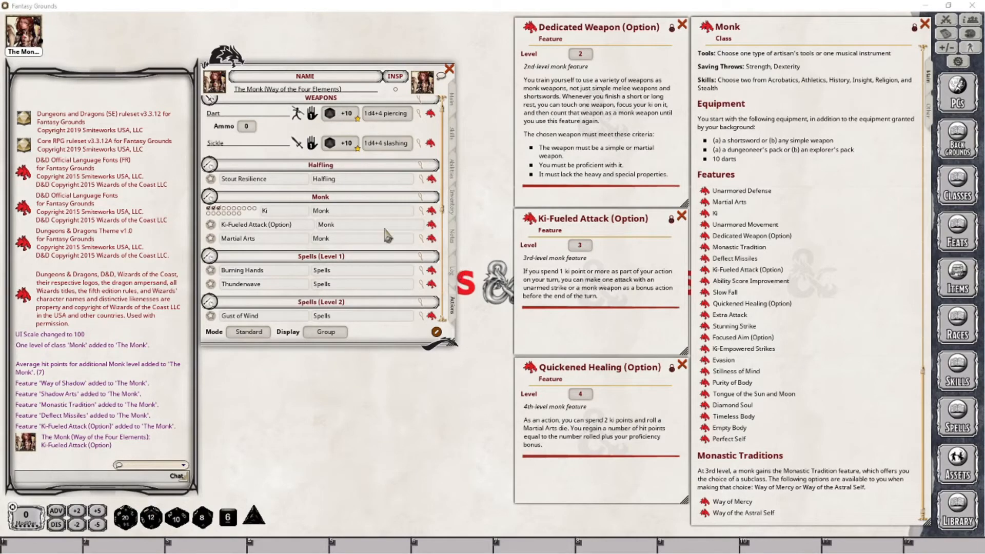
mouse_move(535, 377)
mouse_down()
mouse_move(377, 248)
mouse_move(353, 187)
mouse_up()
click(339, 182)
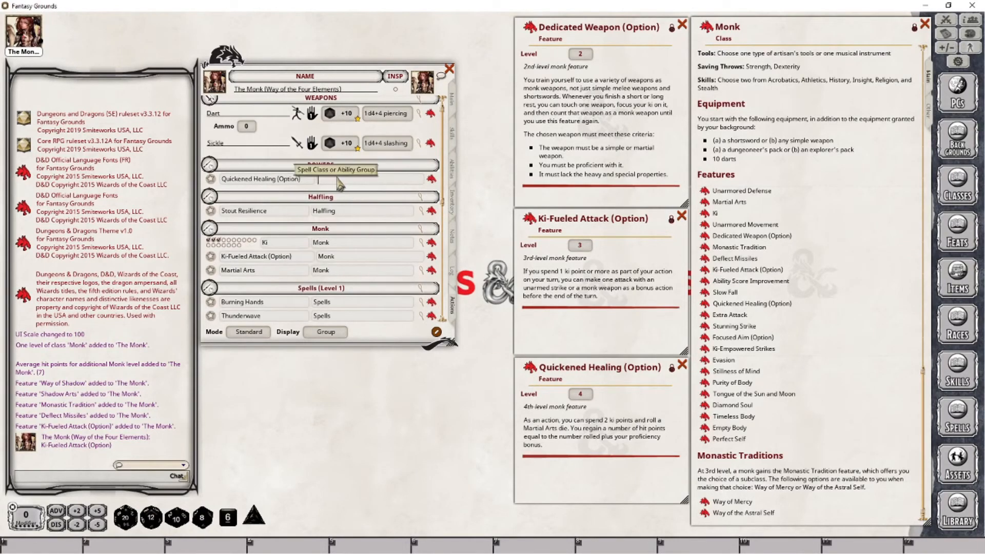
text(Monk)
key(Tab)
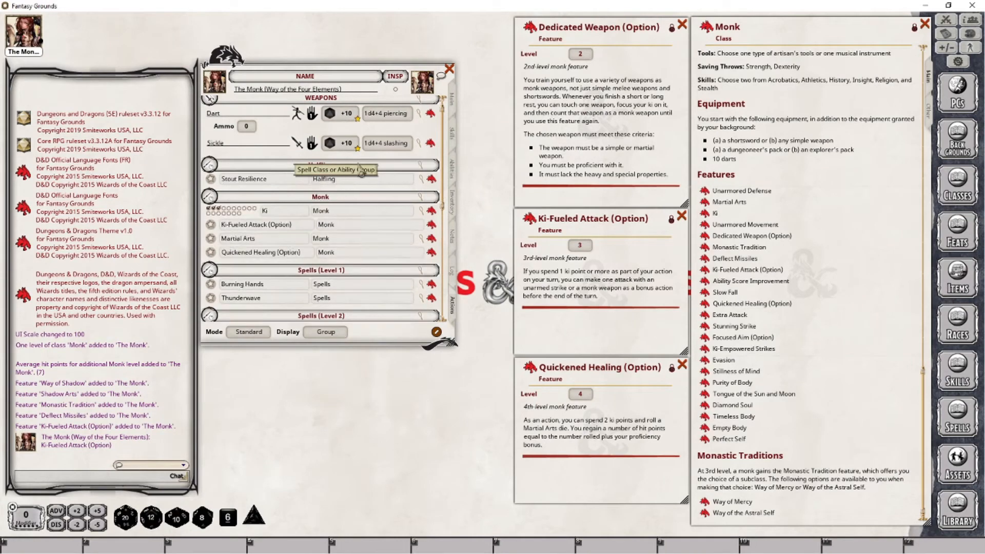
Read the Martial Arts feature description and look up the Martial Arts die in the Monk class table
click(704, 204)
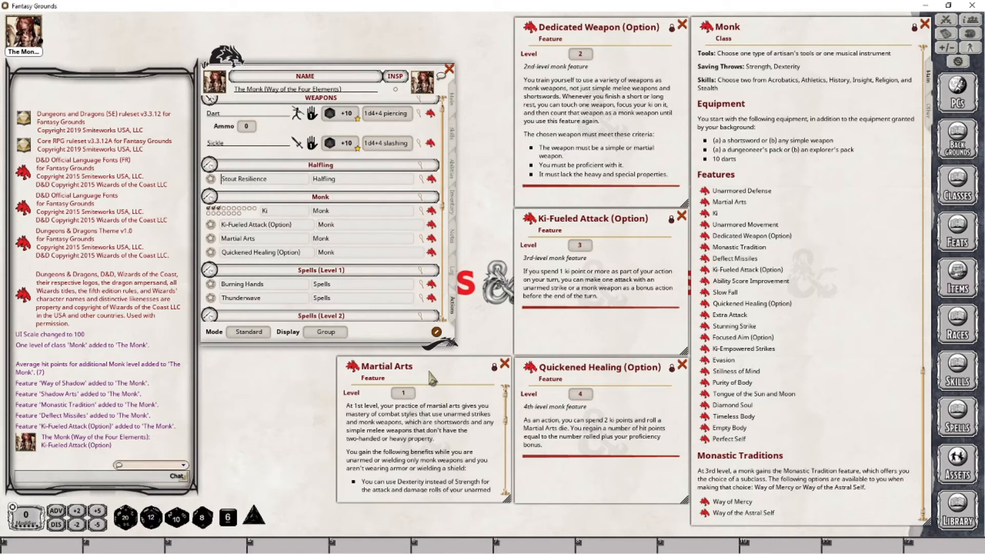
scroll(447, 452, down, 3)
scroll(448, 452, down, 2)
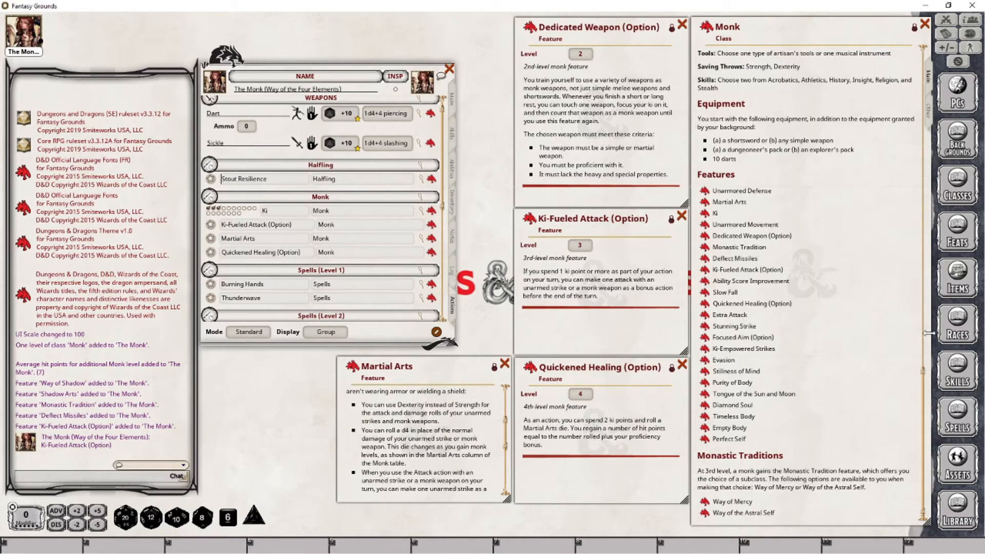
scroll(923, 405, up, 10)
scroll(932, 165, up, 5)
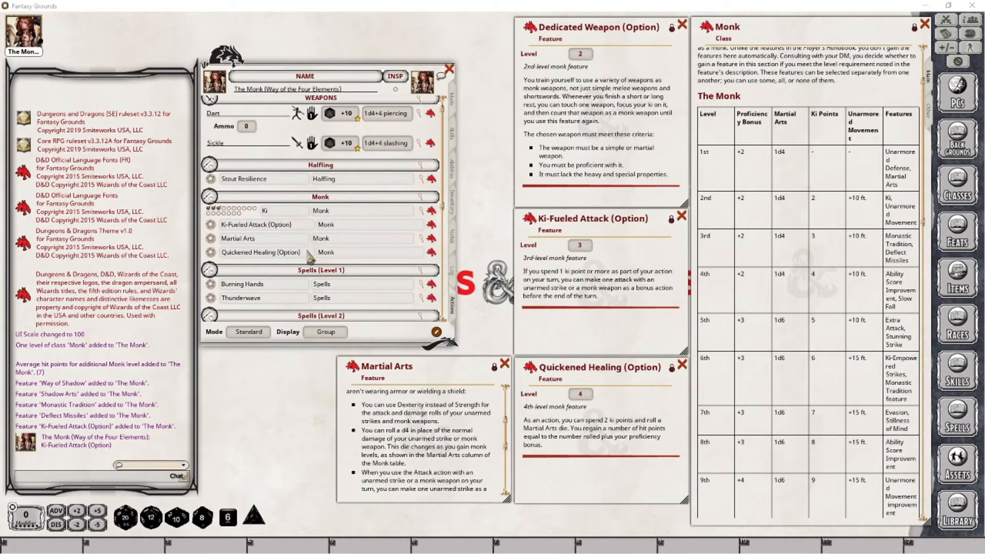
Add a heal action to Quickened Healing (Option) and place its details window beside the Martial Arts description
right_click(347, 255)
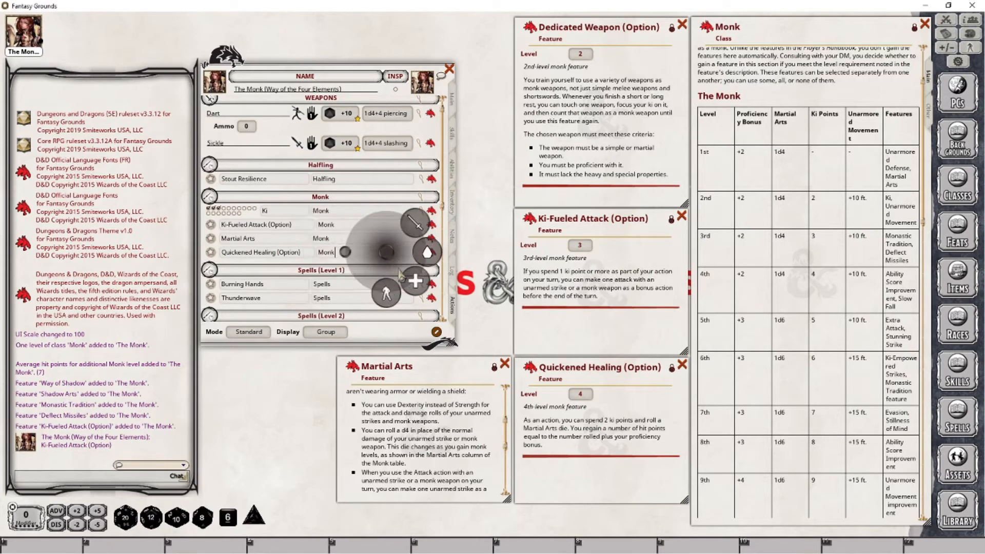
click(417, 282)
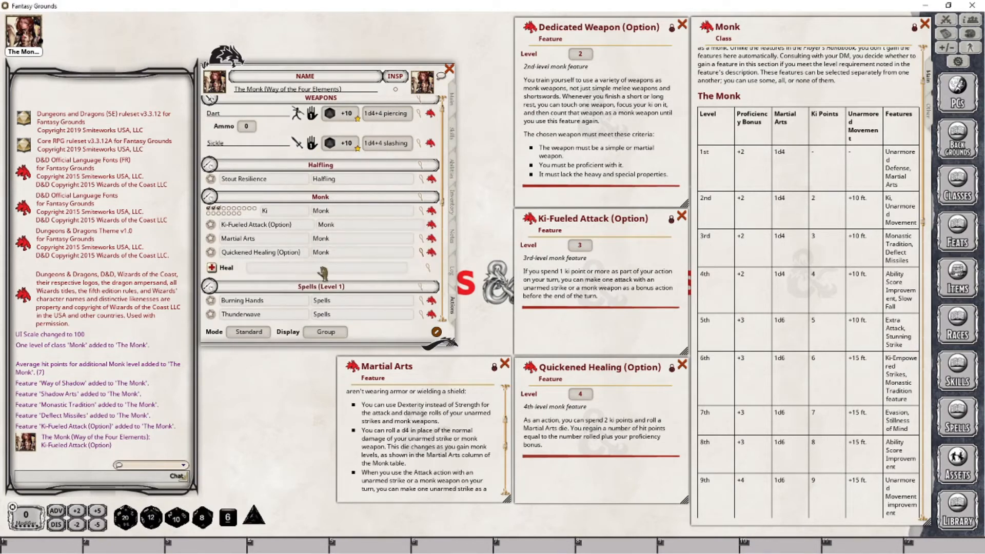
click(428, 270)
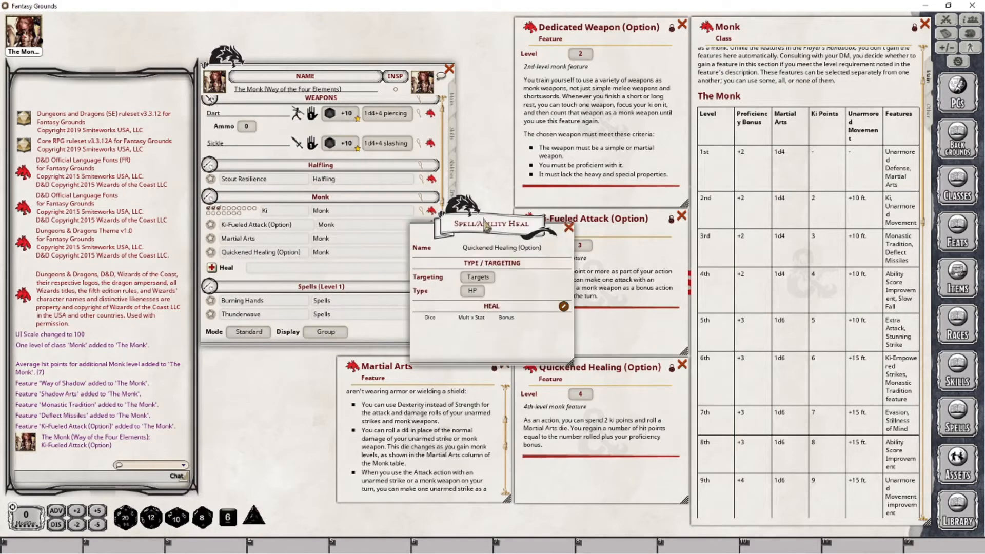
mouse_move(461, 236)
mouse_down()
mouse_move(381, 325)
mouse_move(255, 380)
mouse_up()
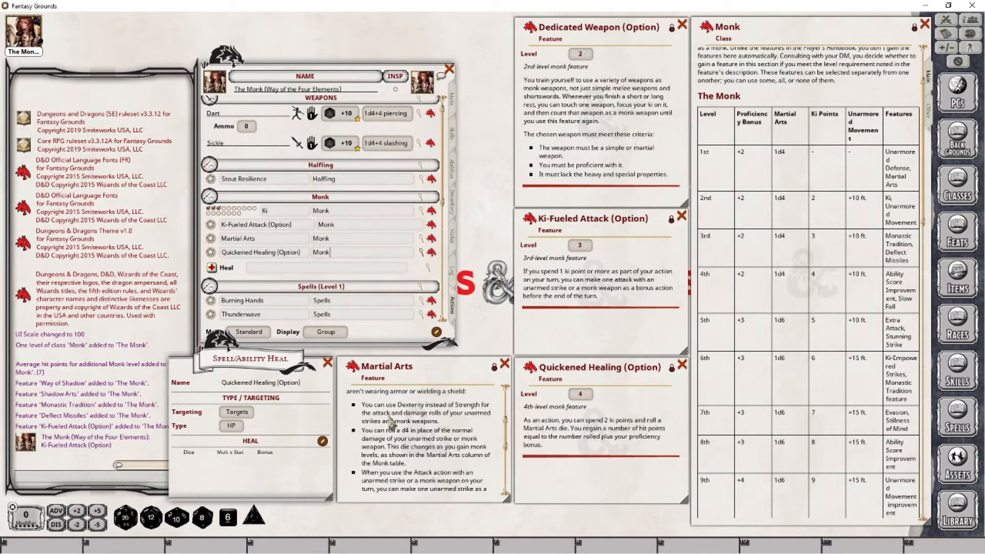
Add a heal entry to Quickened Healing made of one d4 plus the proficiency bonus
click(323, 442)
click(310, 443)
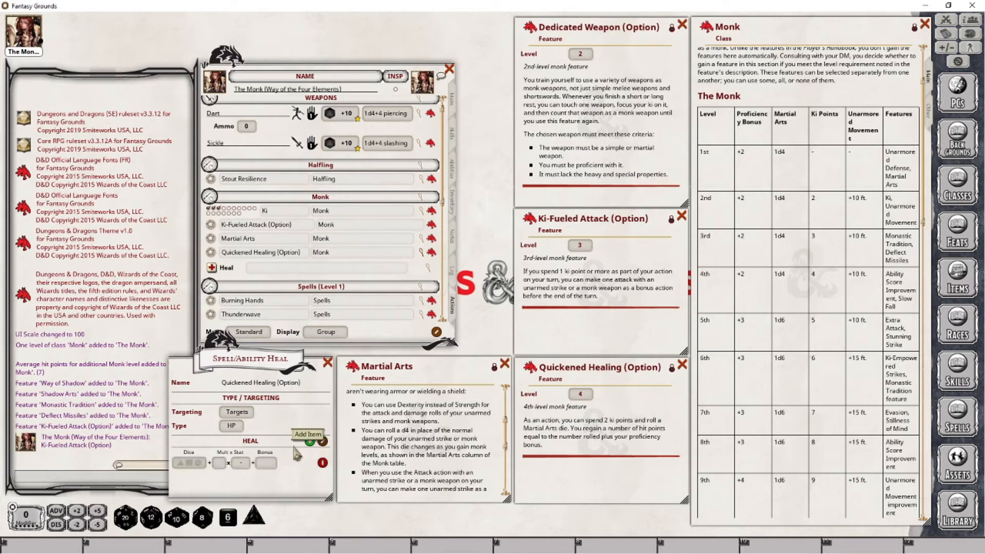
click(322, 441)
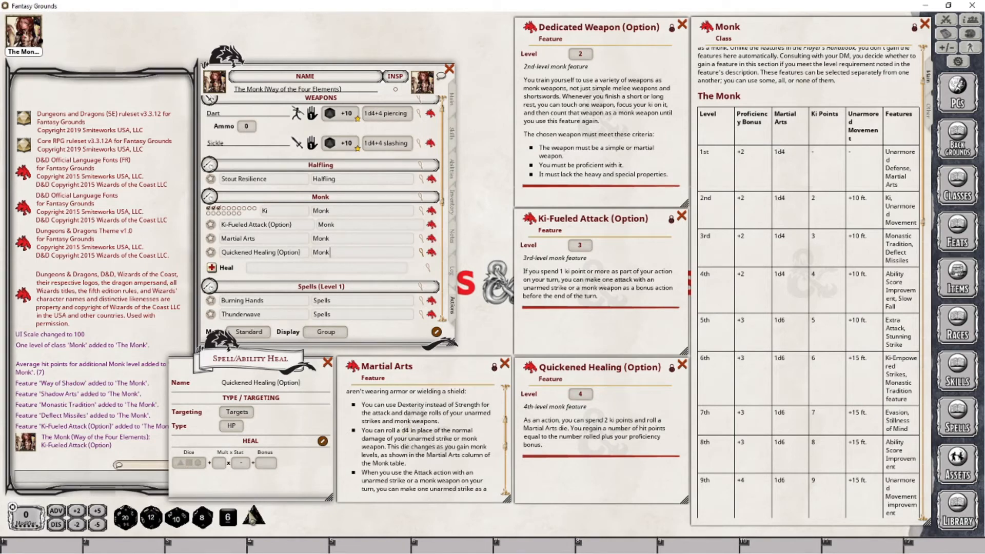
drag(255, 516, 190, 465)
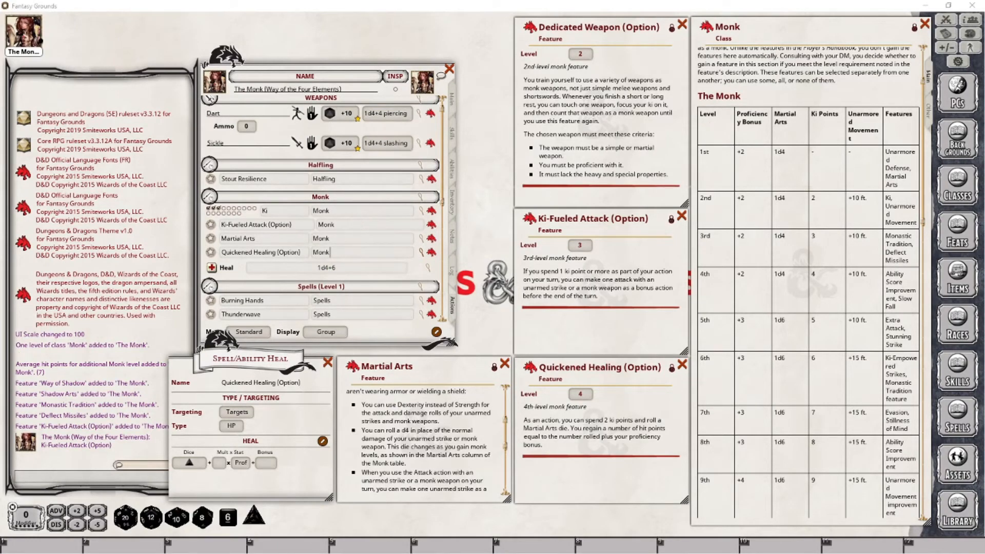
Open the combat tracker and set the Quickened Healing heal's targeting to Self
click(946, 20)
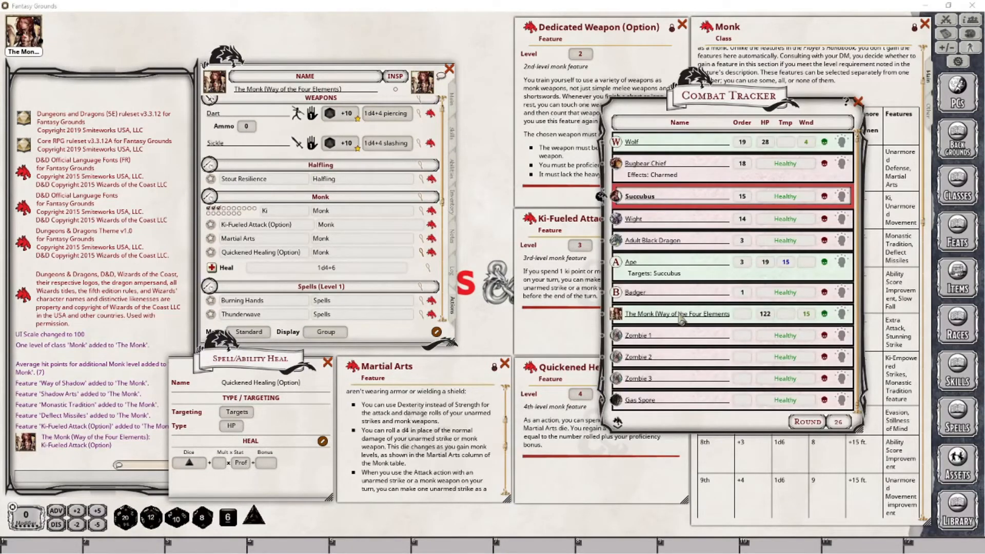
click(237, 412)
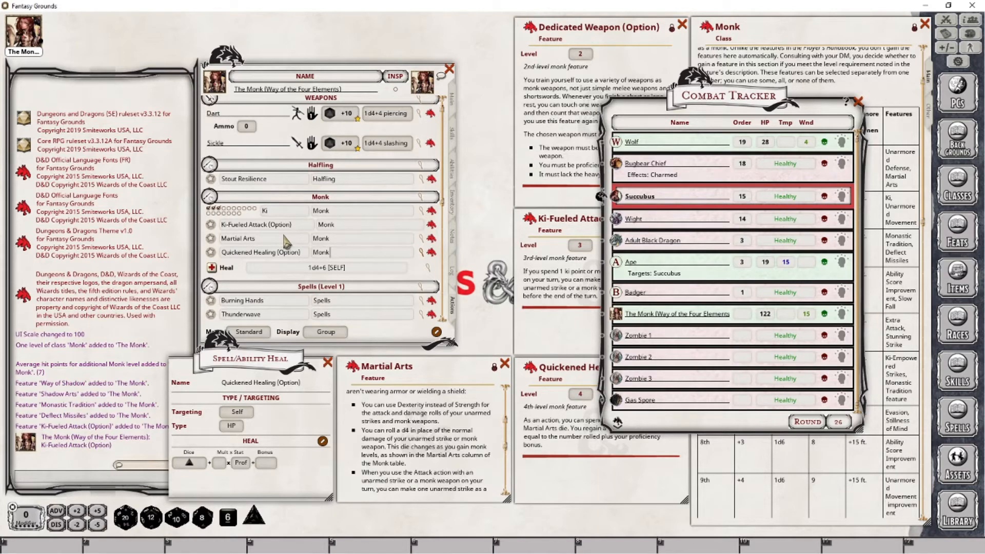
Spend two ki points on a Quickened Healing heal roll and set the monk's wounds to 8 in the combat tracker
click(226, 209)
click(230, 209)
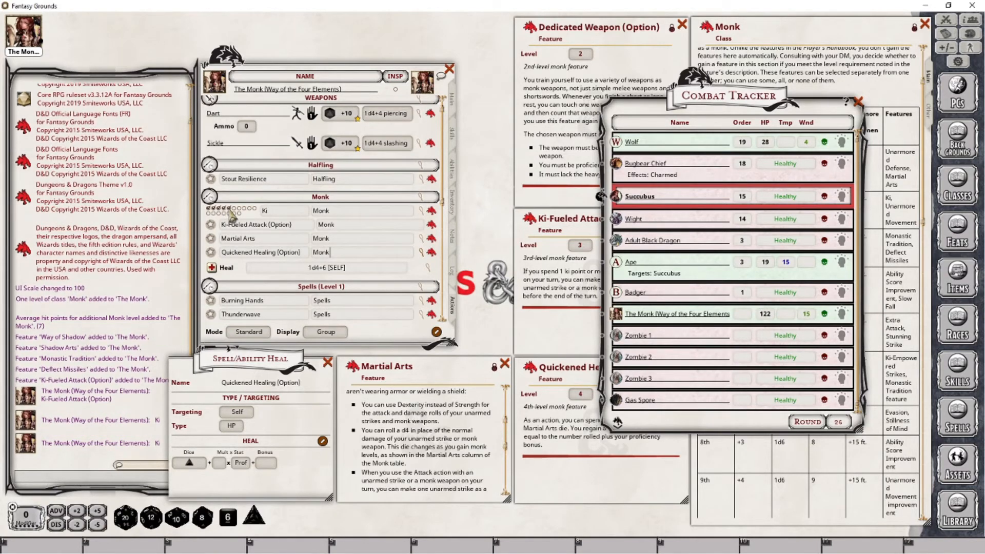
double_click(211, 267)
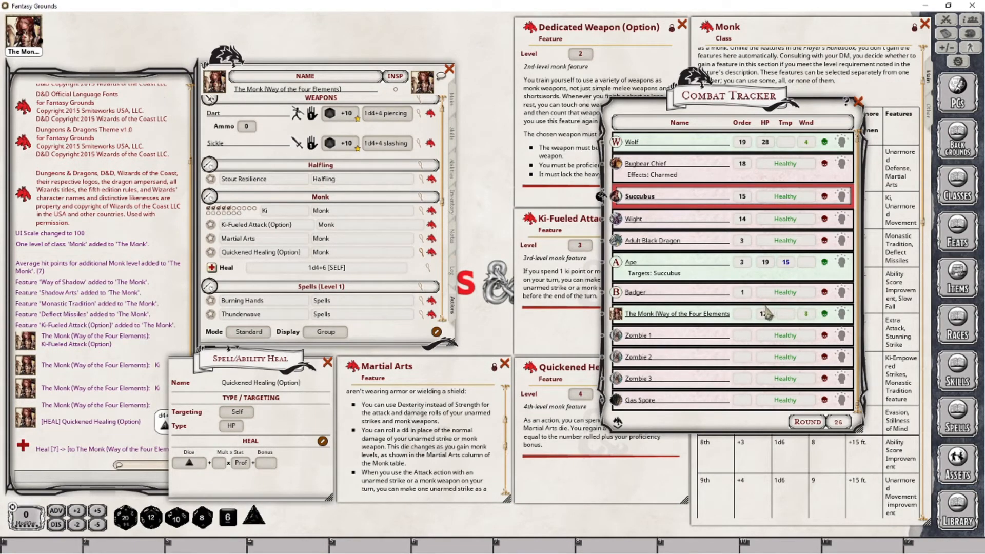
click(806, 313)
key(BackSpace)
text(8)
Look up the 17th-level Martial Arts die in the Monk class table
click(883, 484)
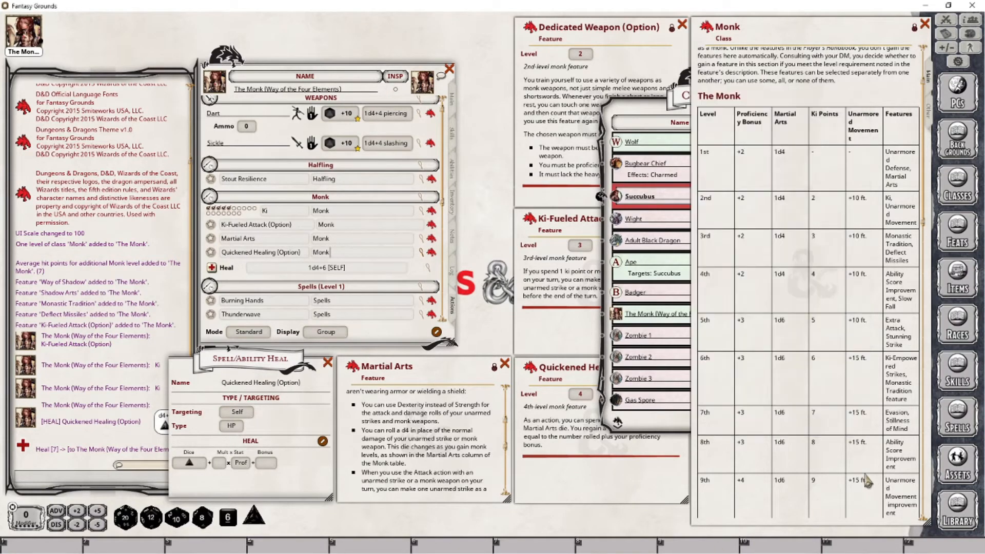
scroll(883, 485, down, 10)
scroll(852, 412, down, 2)
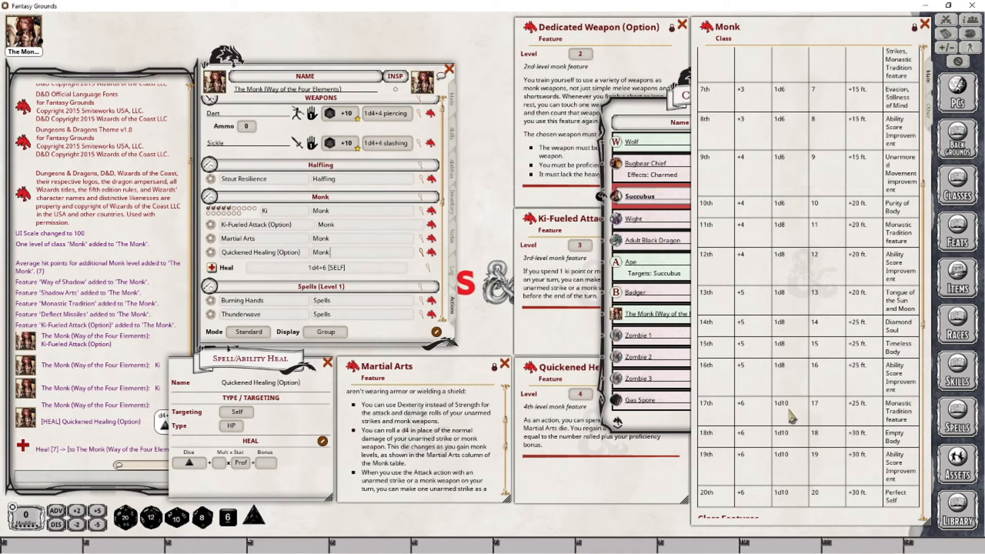
scroll(791, 416, down, 1)
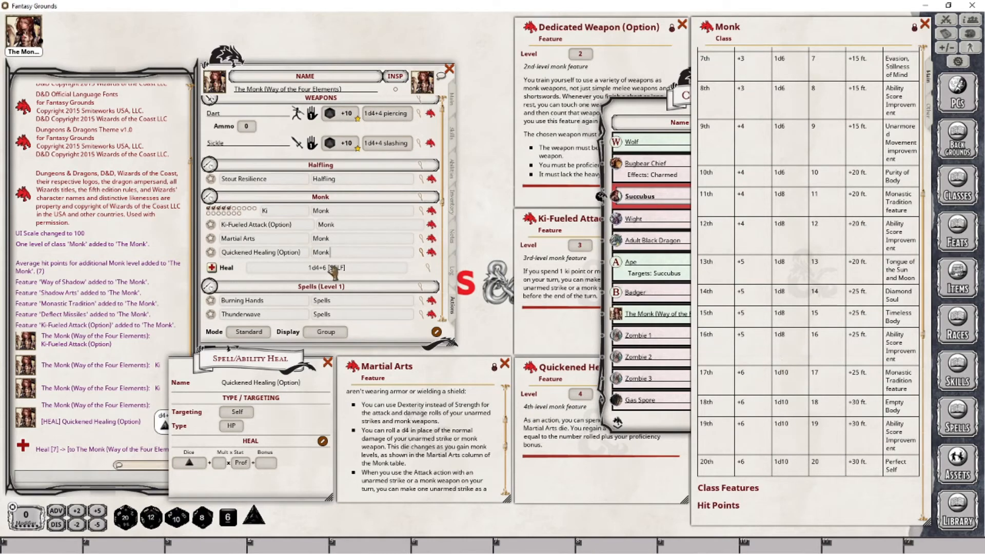
Clear the d4 from the Quickened Healing heal's dice and replace it with a d10
right_click(191, 467)
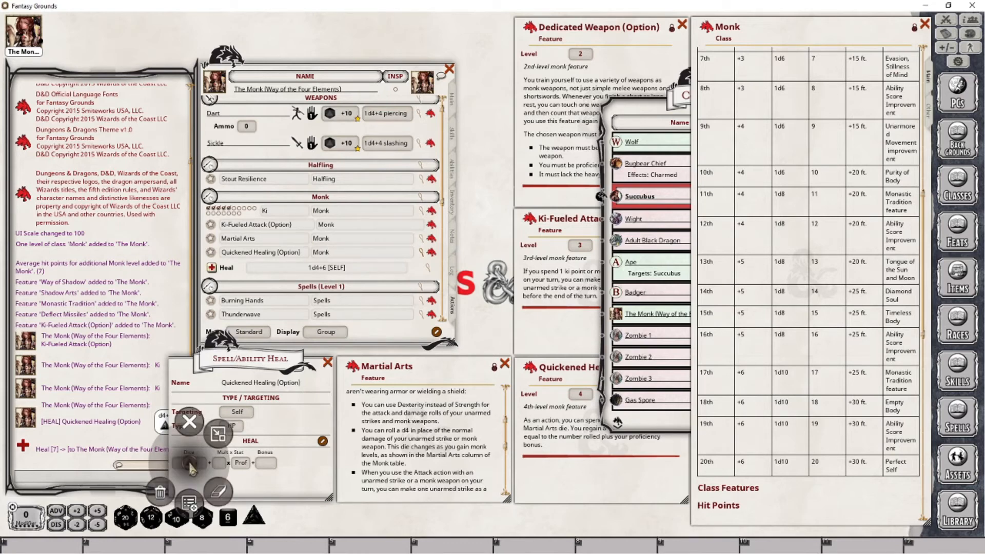
click(222, 495)
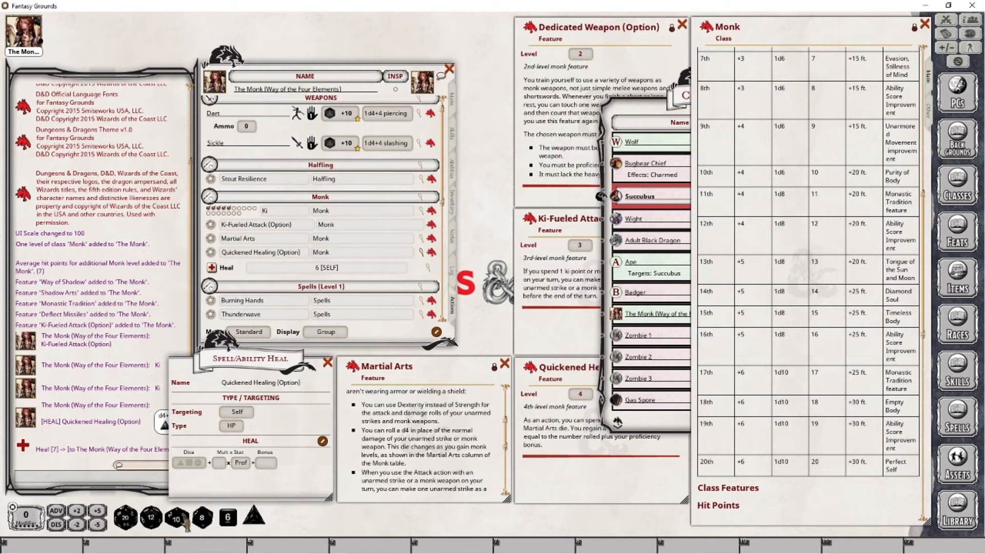
drag(184, 524, 190, 463)
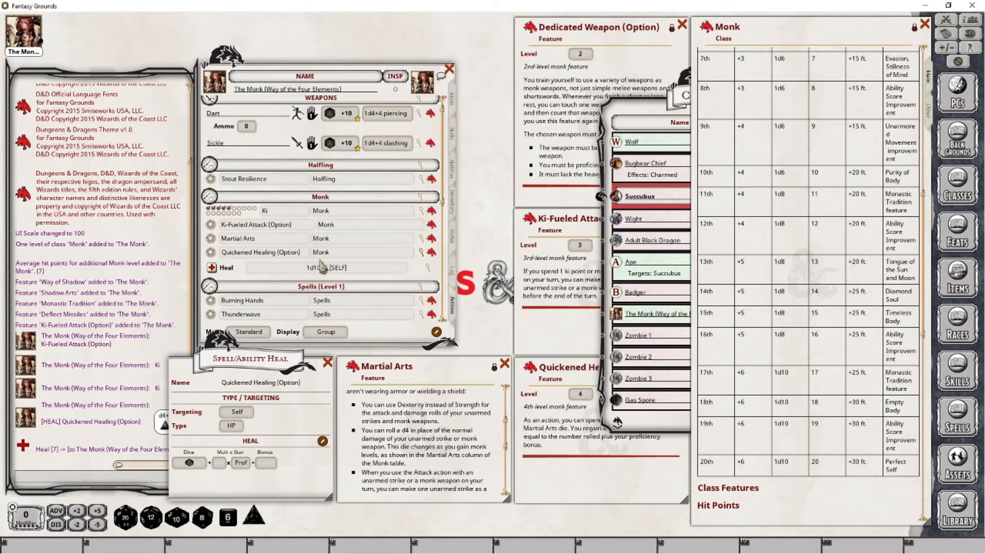
Spend two ki points, roll the Quickened Healing heal on the monk, and close the heal's details window
click(665, 109)
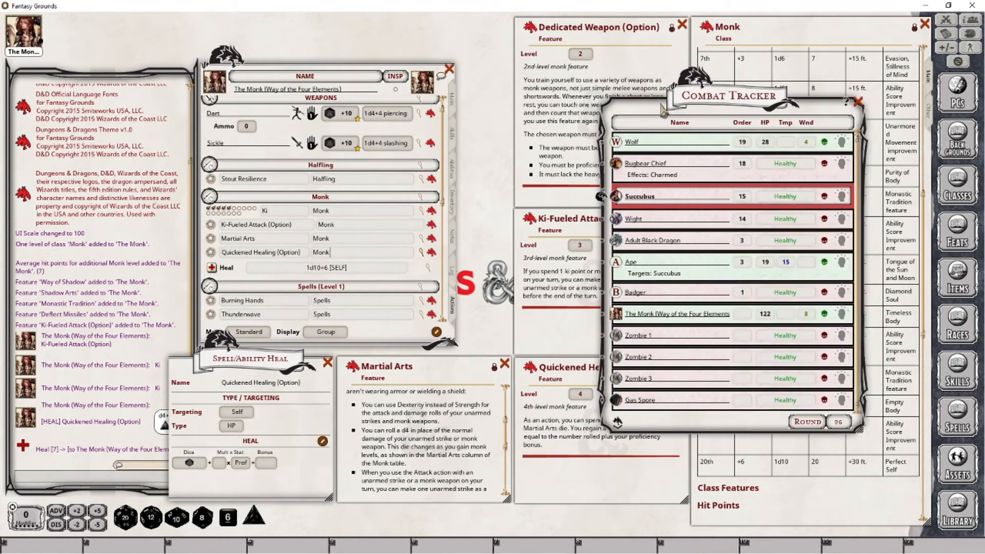
double_click(212, 268)
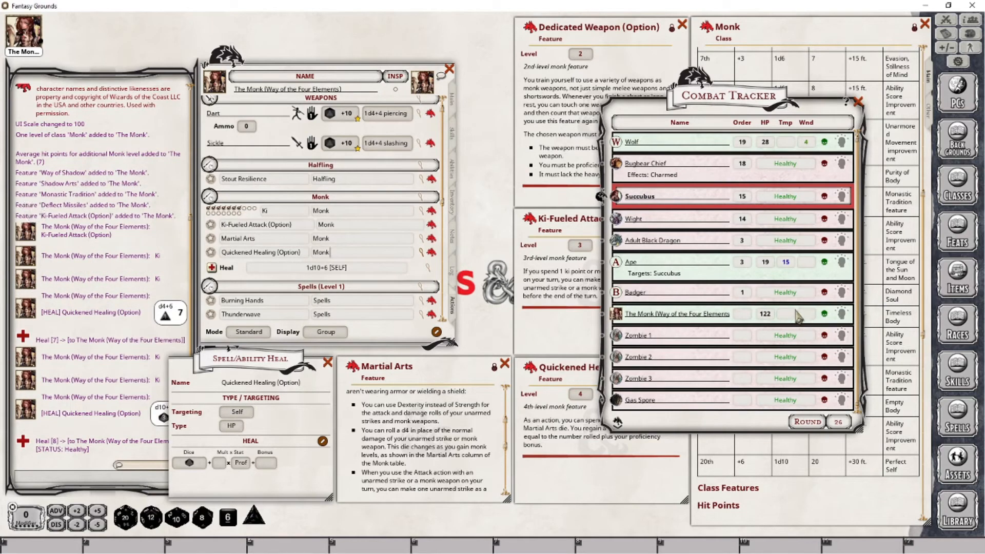
click(328, 367)
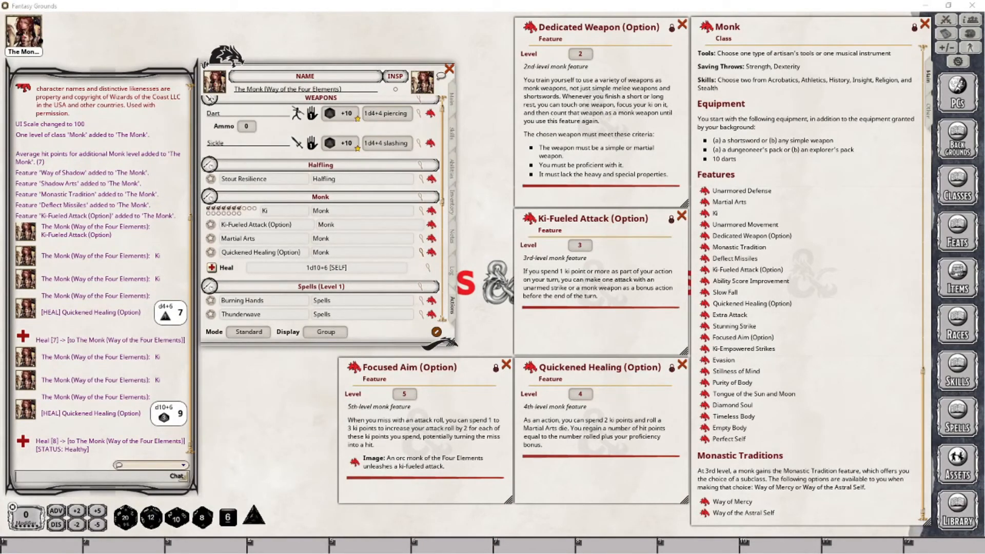
Make it the monk's turn in the combat tracker and target the Succubus
click(946, 21)
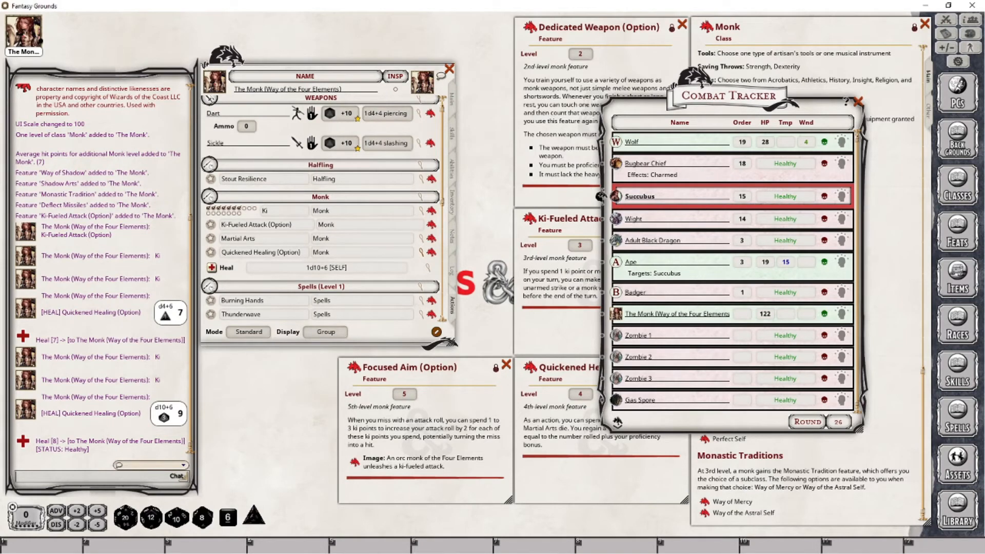
drag(600, 196, 601, 313)
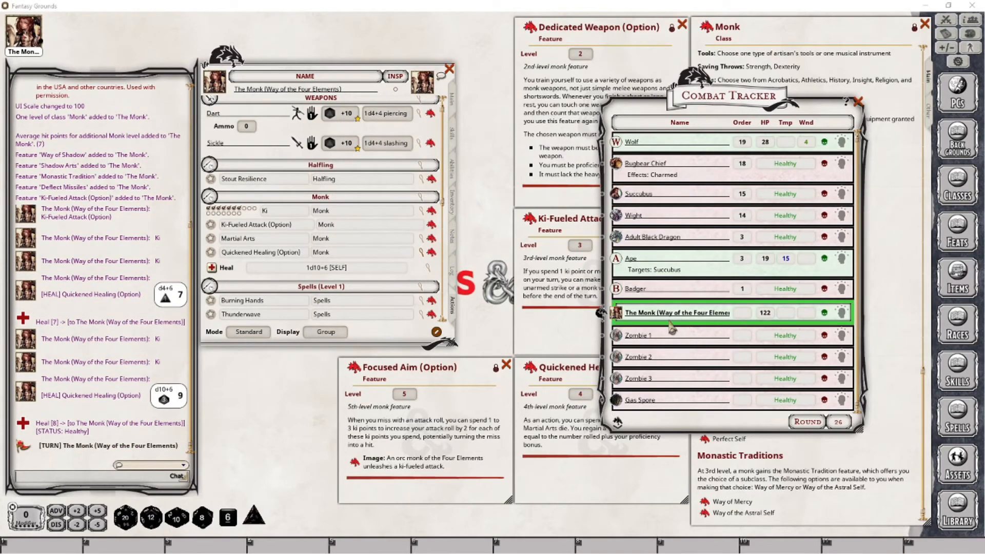
ctrl+click(621, 196)
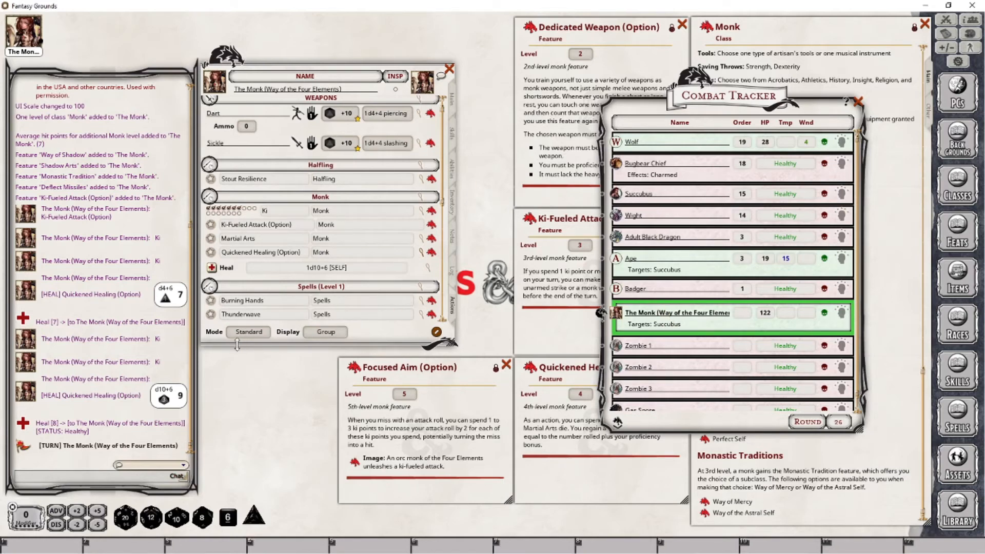
Roll a Sickle attack against the Succubus, and switch the monk's target to the Adult Black Dragon for further Sickle attacks
scroll(361, 220, up, 1)
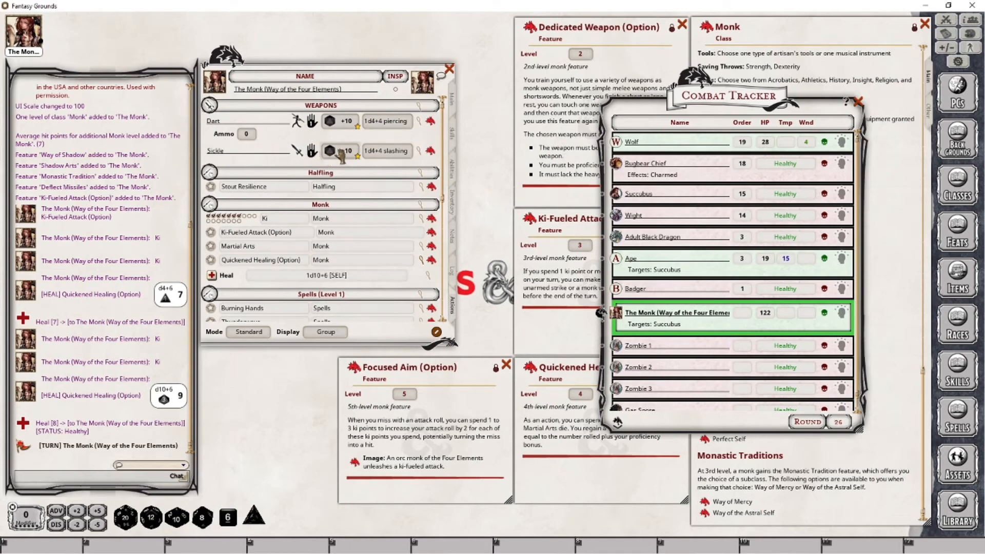
drag(341, 154, 102, 223)
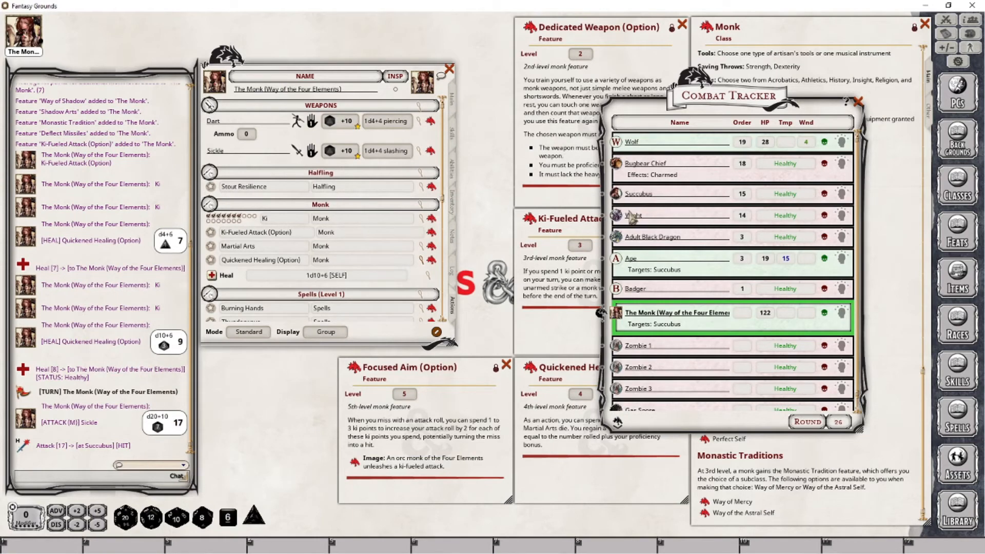
key(ctrl)
ctrl+click(616, 194)
ctrl+click(615, 237)
double_click(347, 150)
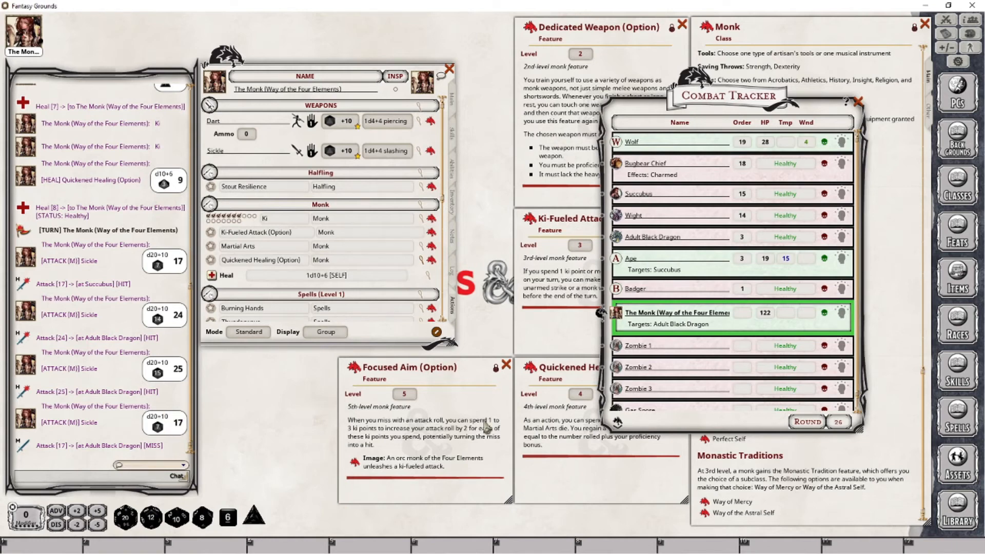
Spend one ki point, and add the Focused Aim (Option) feature to the character's actions under the Monk group
click(246, 217)
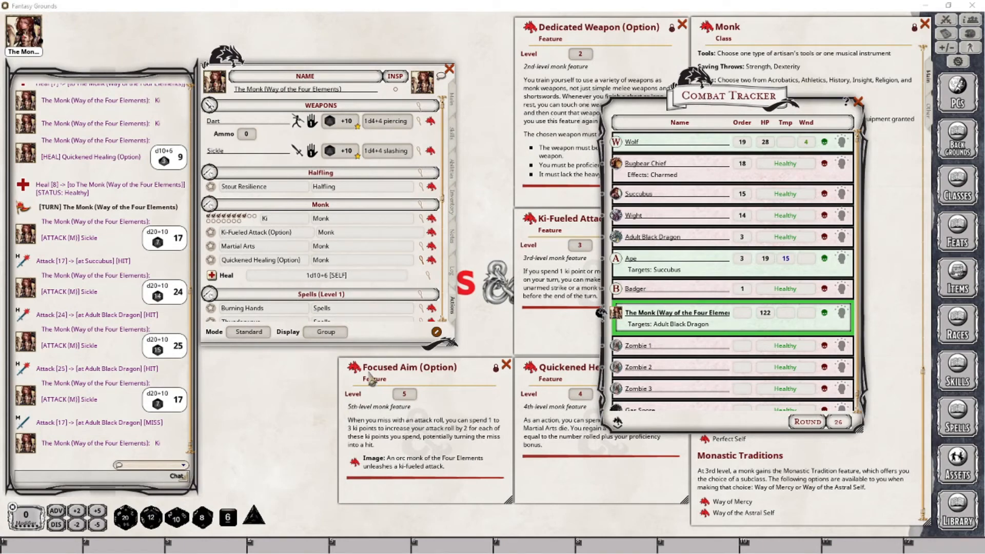
drag(353, 367, 353, 241)
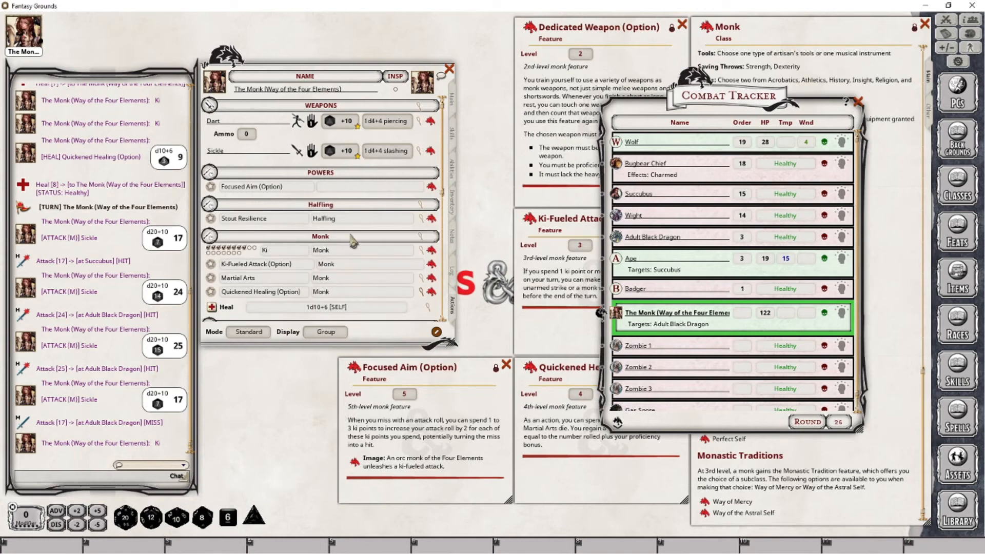
text(Monk)
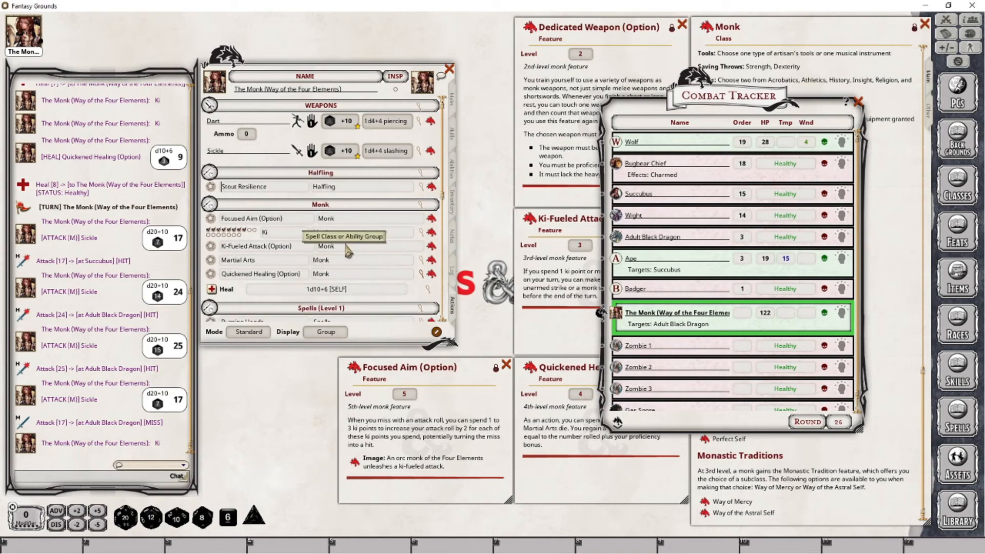
Announce Focused Aim (Option) in the chat and spend three ki points
click(210, 219)
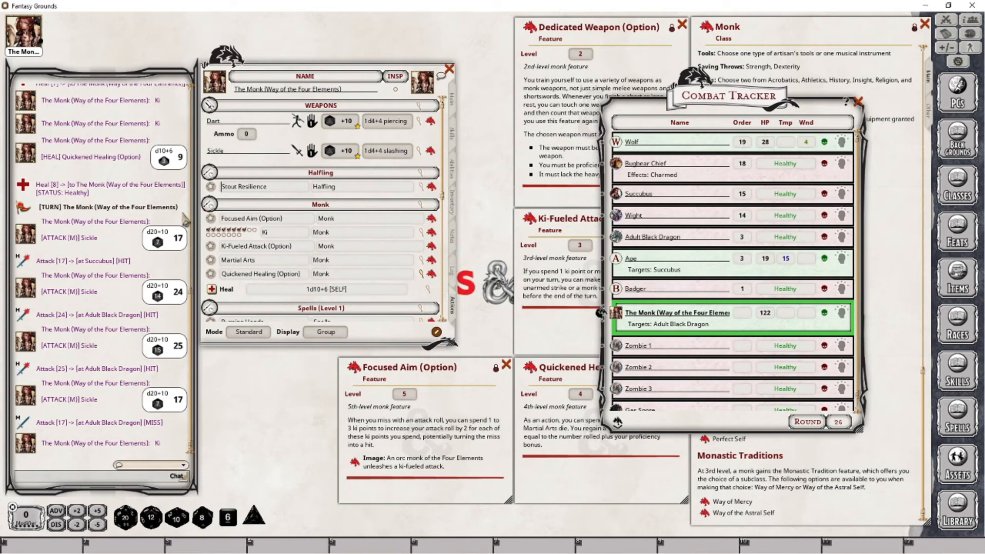
click(249, 231)
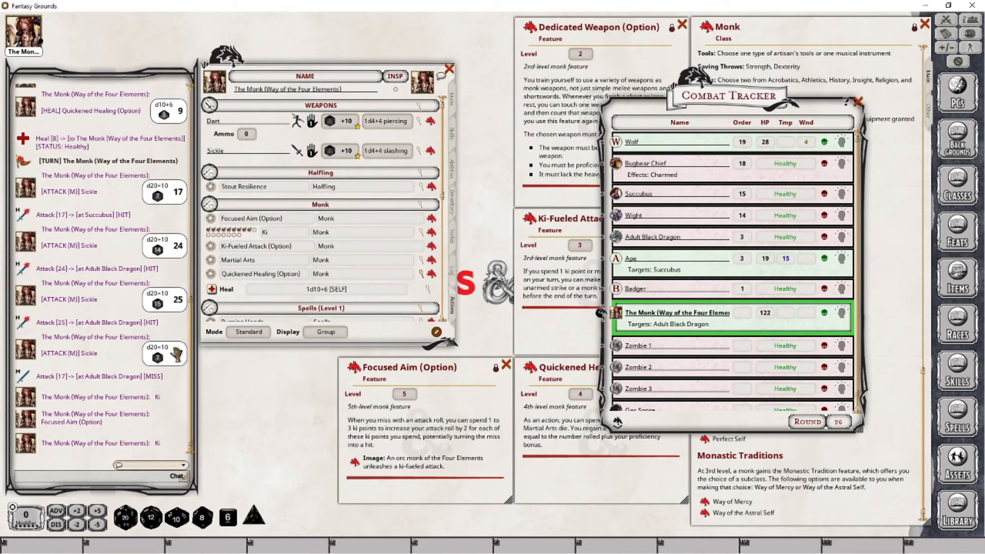
click(255, 229)
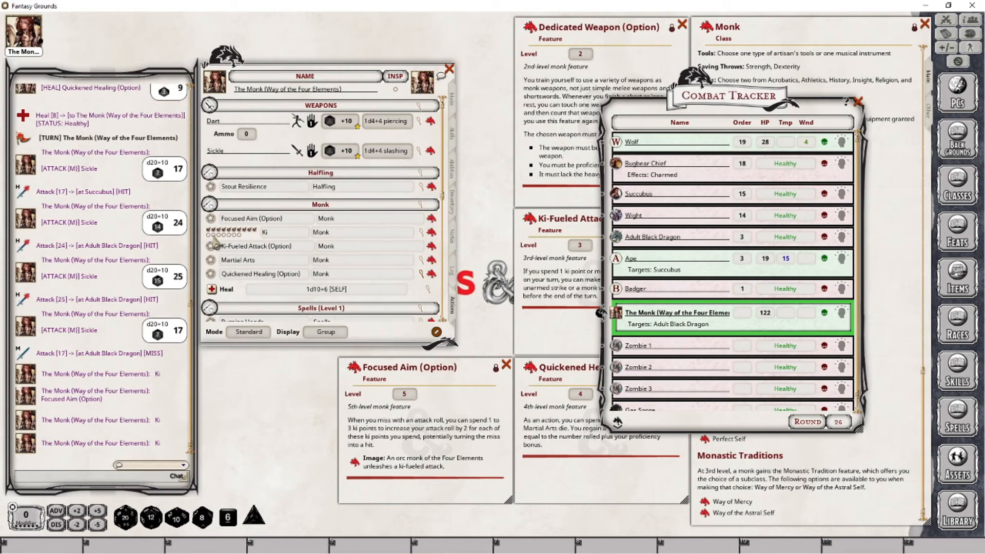
click(208, 235)
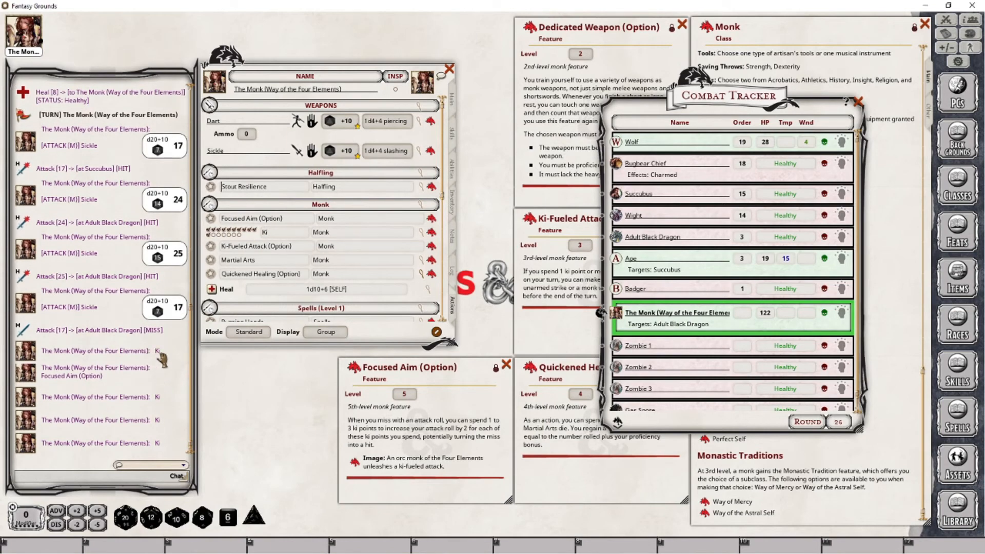